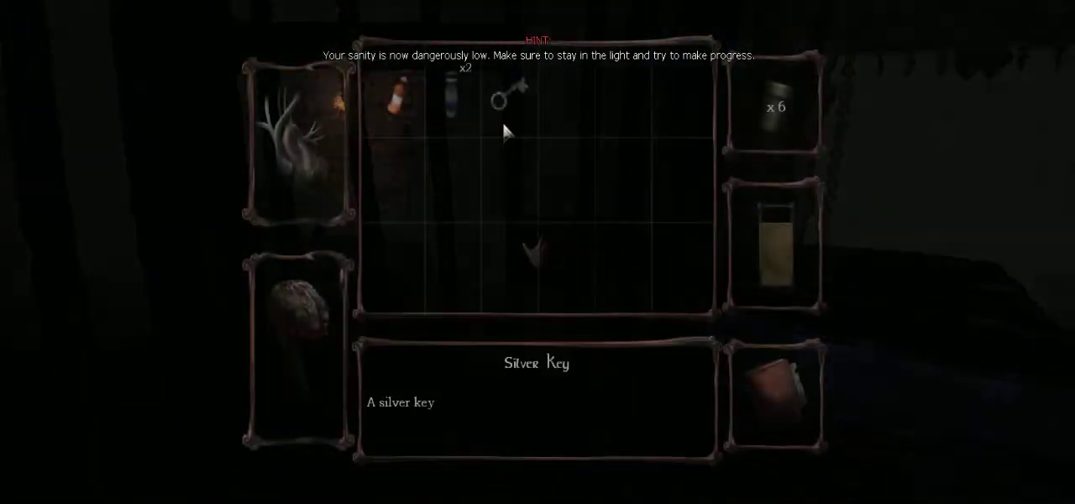
{"action": "double_click", "coordinate": [509, 96]}
{"action": "left_click", "coordinate": [534, 249]}
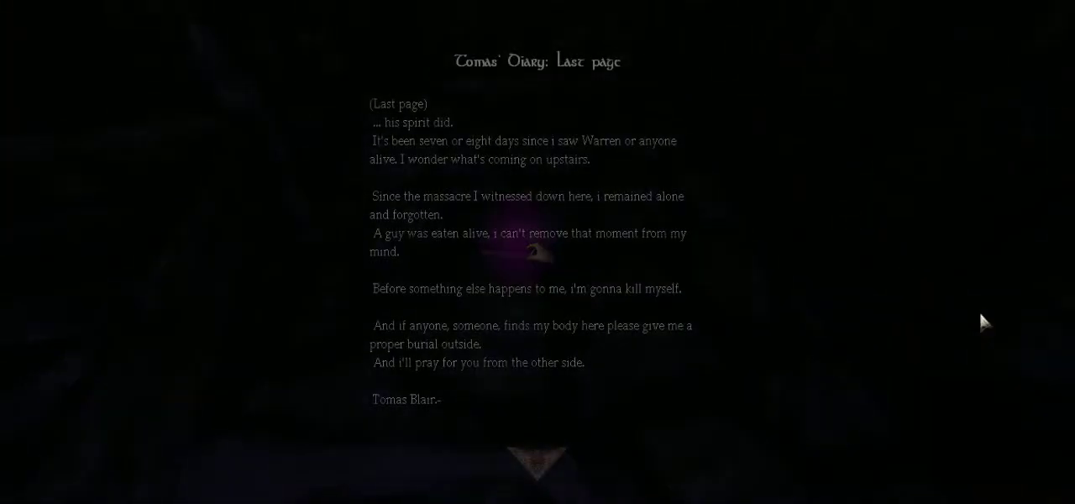
{"action": "left_click", "coordinate": [540, 466]}
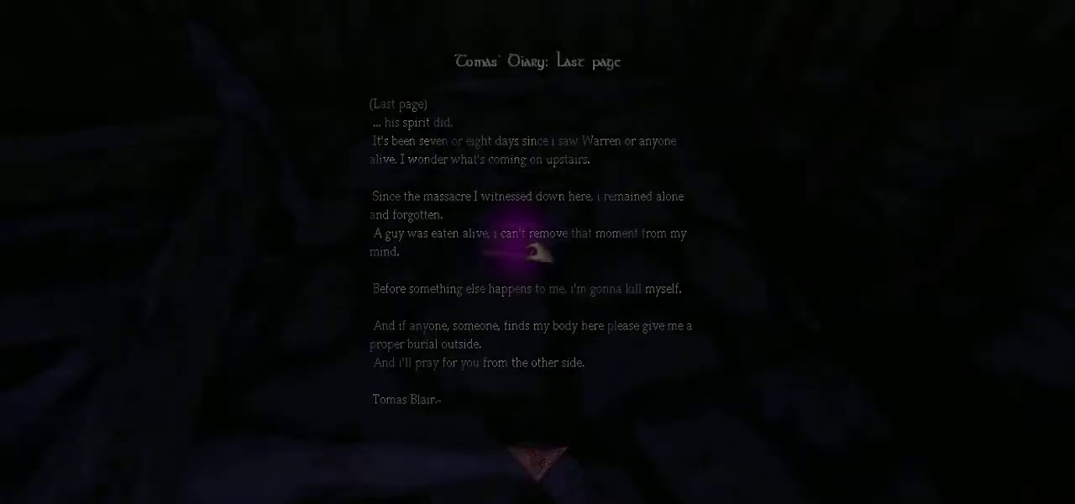